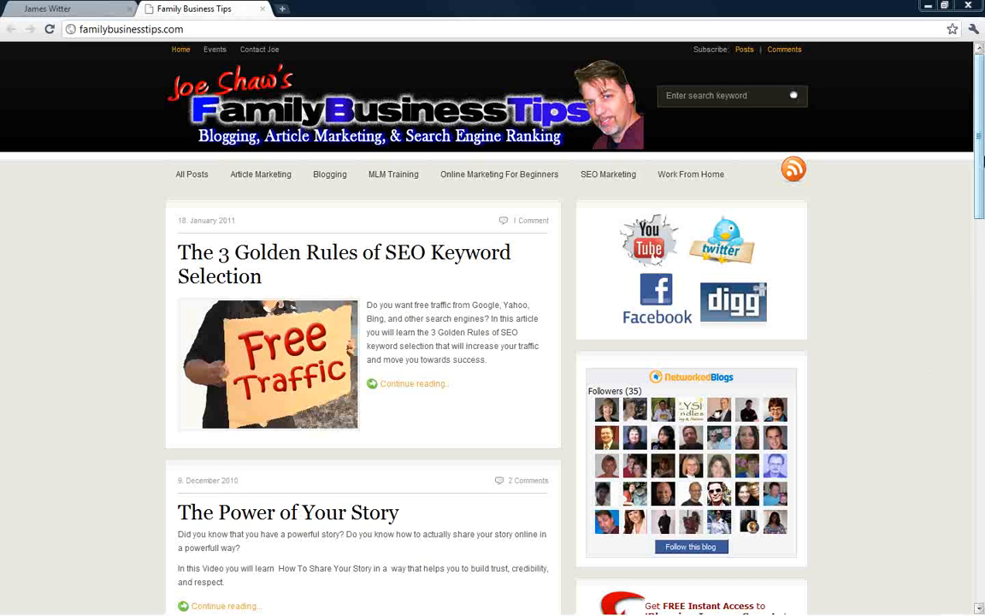
Examine the NetworkedBlogs followers widget on familybusinesstips.com and compare it with the one on the blog in the other tab
left_click_drag(981, 154, 982, 246)
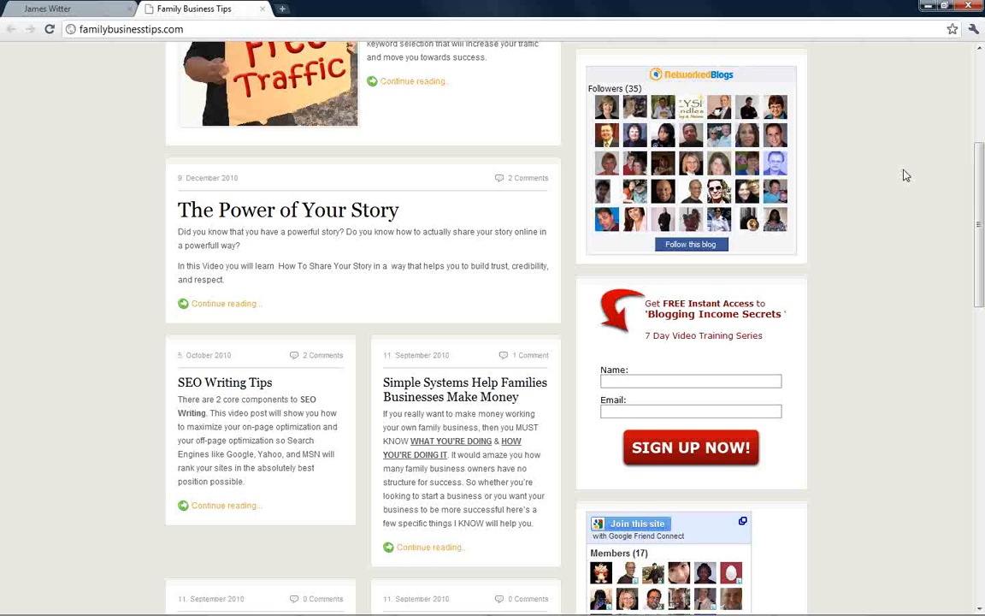
scroll(905, 239, "up", 3)
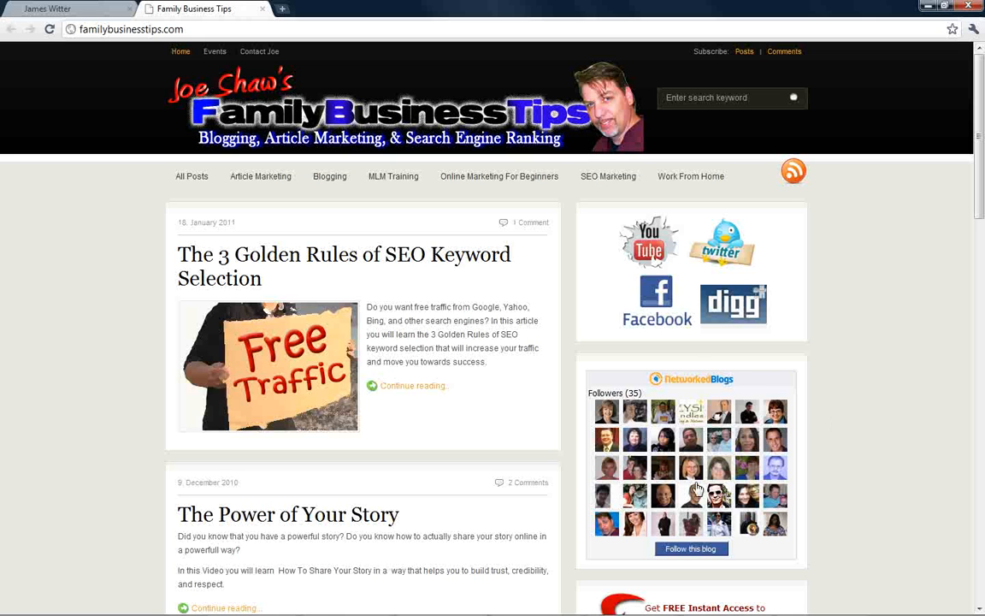
left_click(69, 9)
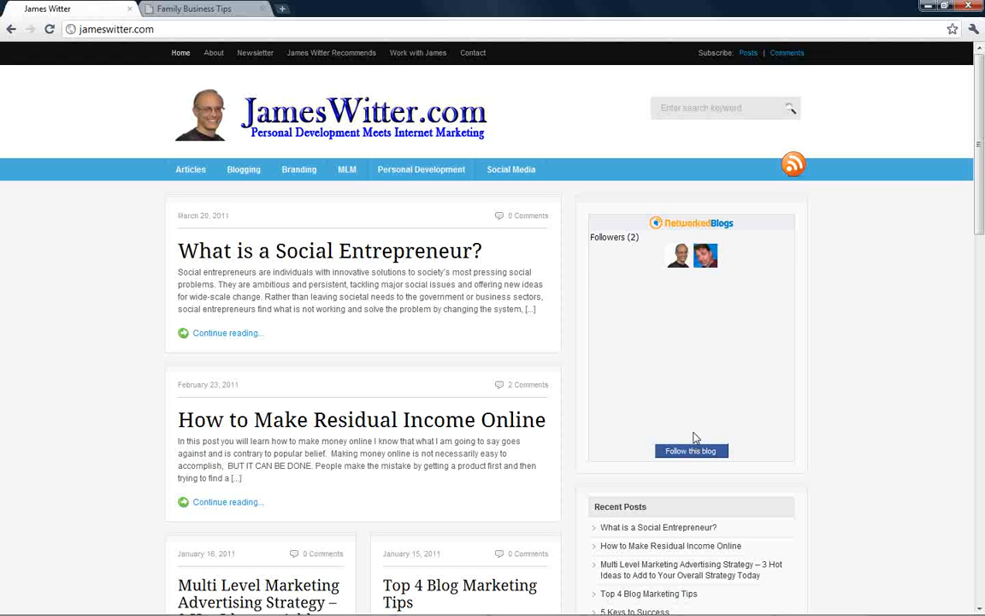
Switch to the WordPress Widgets page in Firefox and open the settings of the Primary sidebar's Text widget
key("alt+Tab")
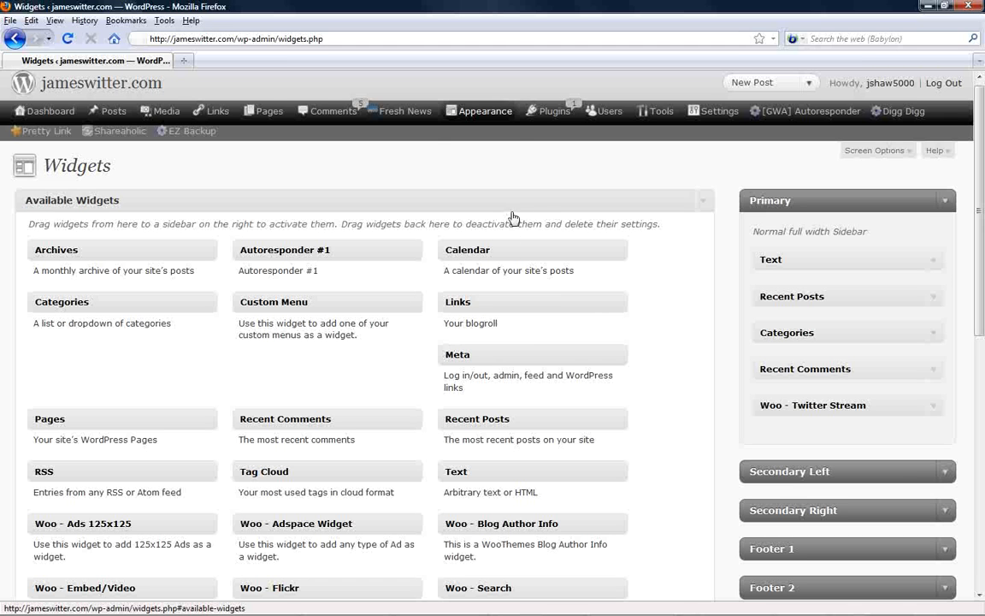
mouse_move(479, 111)
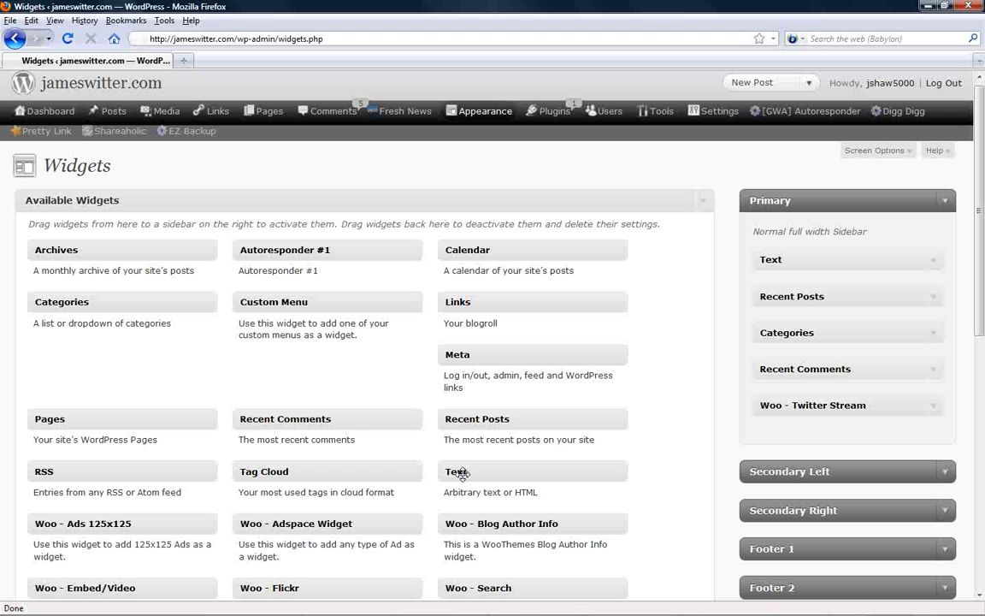
left_click_drag(445, 493, 585, 490)
left_click(550, 498)
left_click_drag(450, 475, 517, 491)
left_click(934, 261)
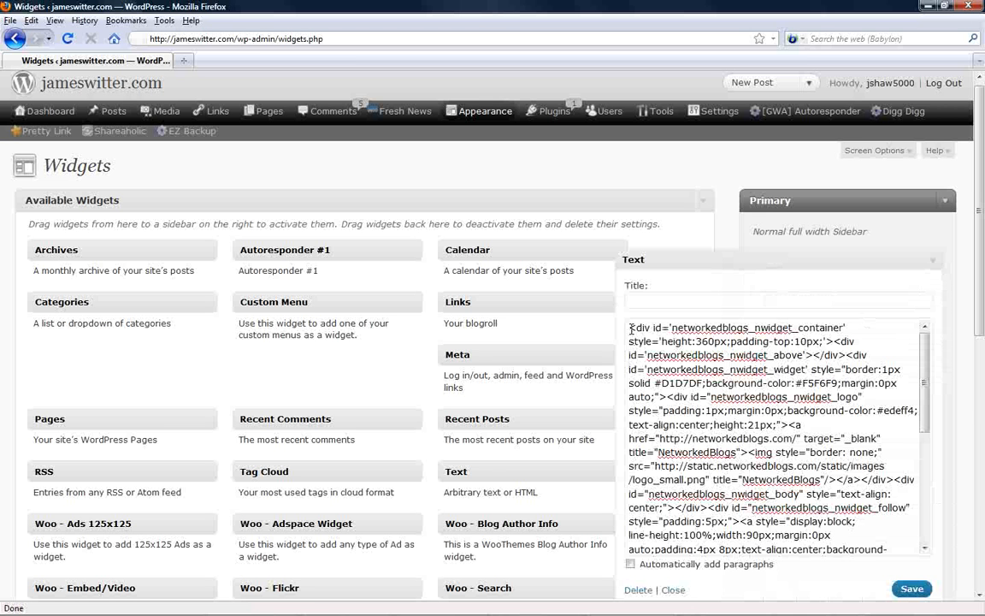
Back up the Text widget's entire NetworkedBlogs code by copying it into the untitled Notepad document in place of its existing content
left_click_drag(630, 327, 756, 548)
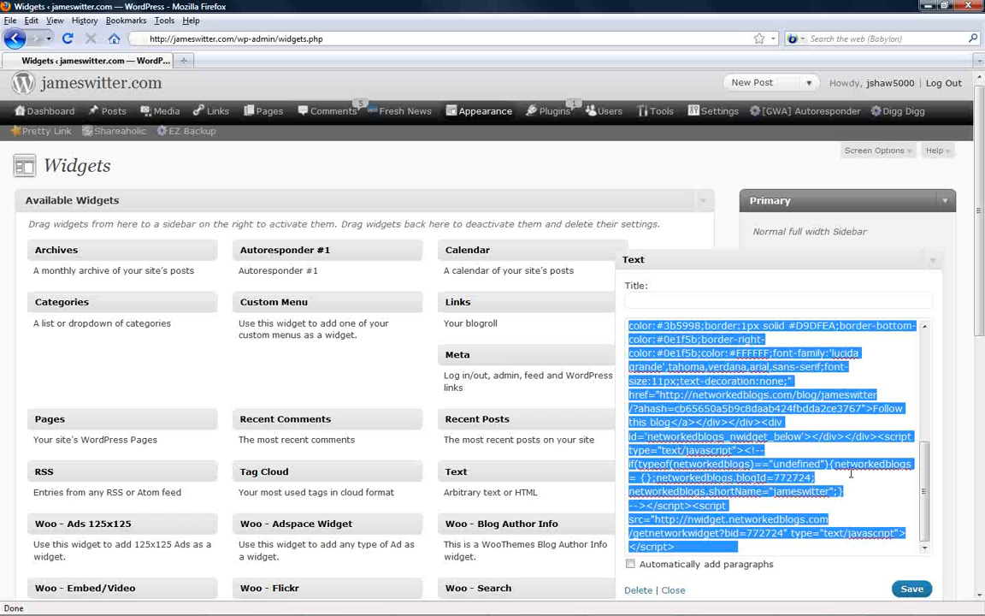
left_click_drag(926, 493, 934, 353)
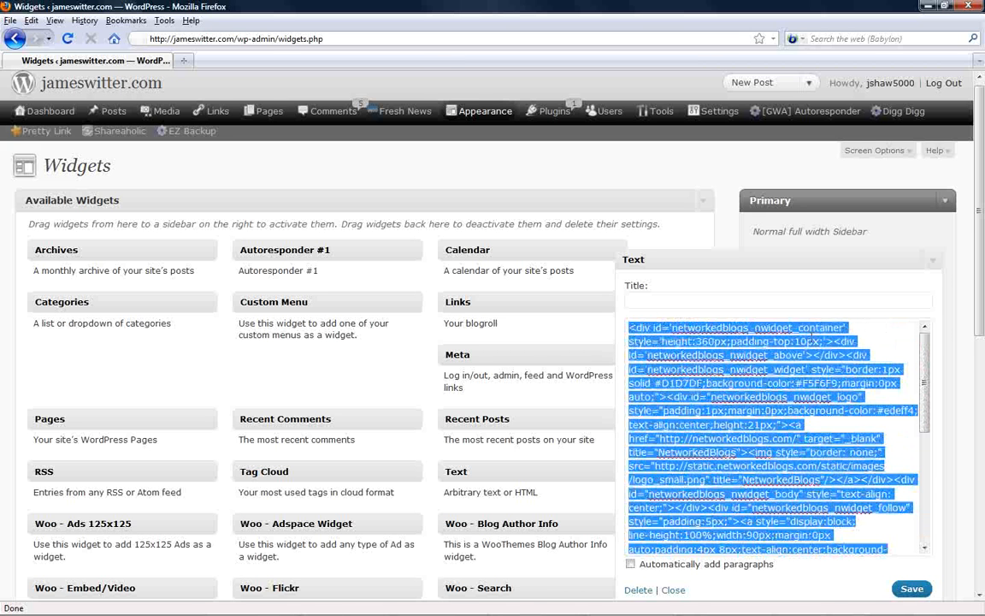
left_click(629, 328)
left_click_drag(629, 329, 904, 545)
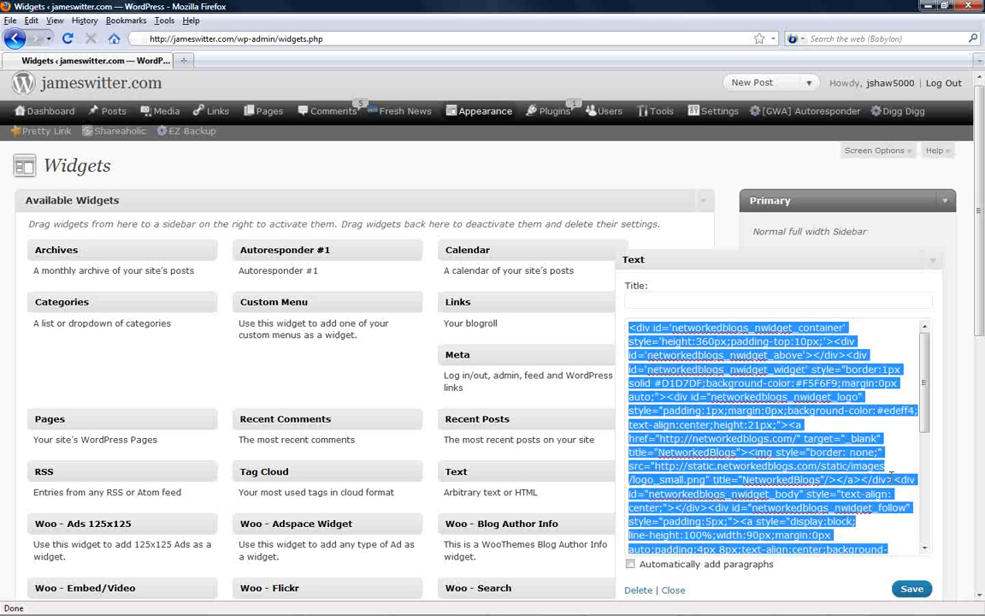
key("shift+Down")
key("shift+Down")
key("shift+Down")
key("shift+Down")
key("shift+Down")
key("shift+Down")
key("shift+Down")
key("shift+Down")
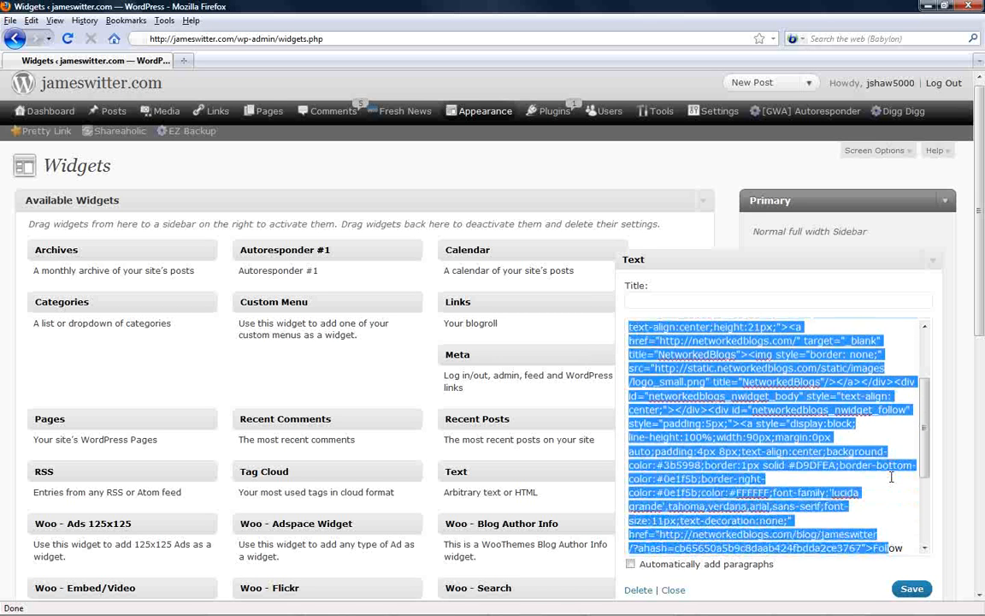
key("shift+Down")
key("shift+Down")
key("shift+Down")
key("shift+Down")
key("shift+Down")
key("shift+Down")
key("shift+Down")
key("shift+Down")
key("shift+Down")
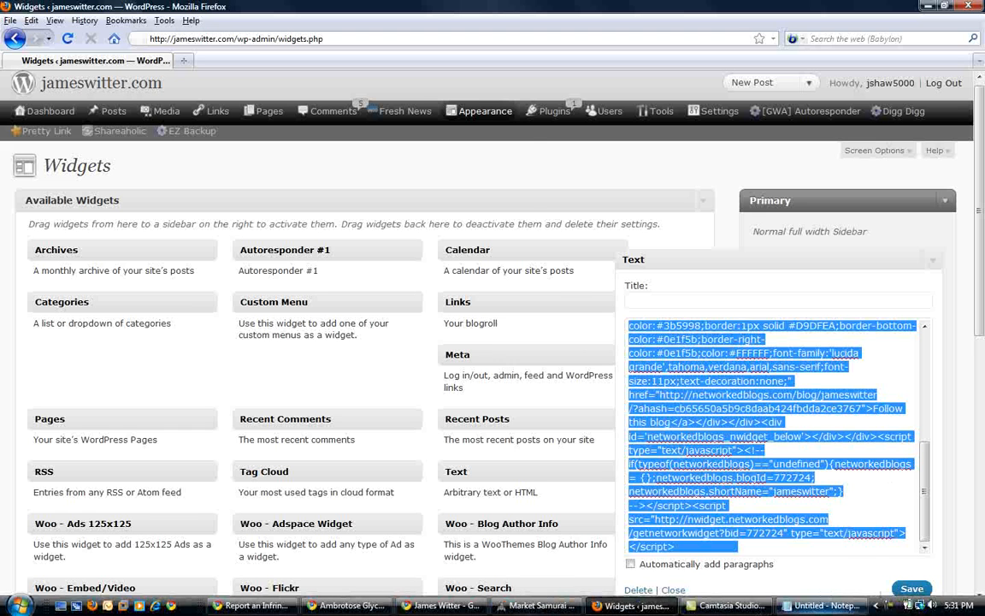
left_click(821, 608)
left_click(239, 358)
left_click_drag(363, 410, 2, 43)
key("ctrl+c")
key("Delete")
key("ctrl+v")
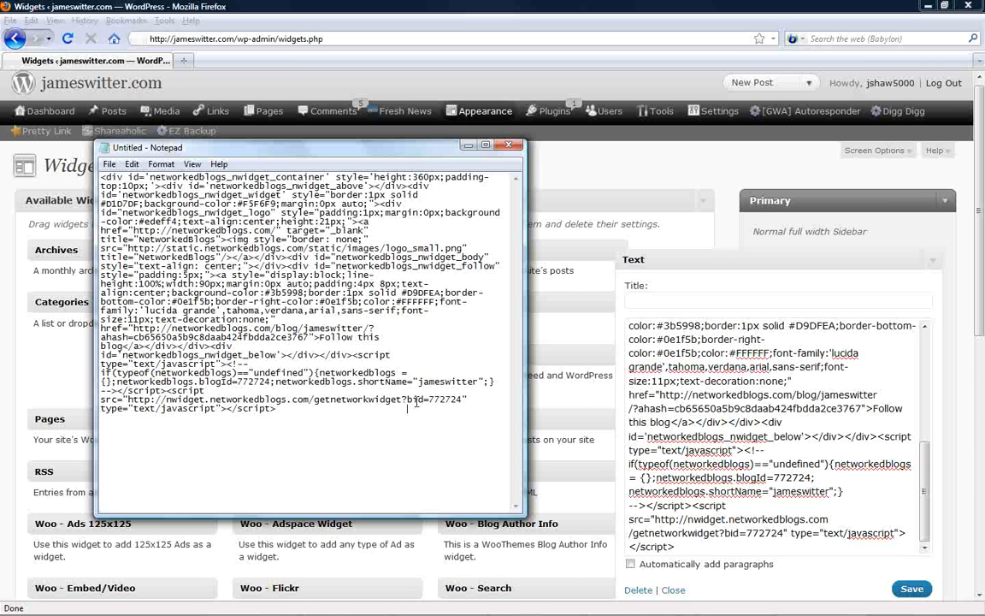
Set the networkedblogs_nwidget_container height to 100px in the Text widget code, save the widget, and reload the live blog in Chrome
left_click_drag(926, 494, 968, 362)
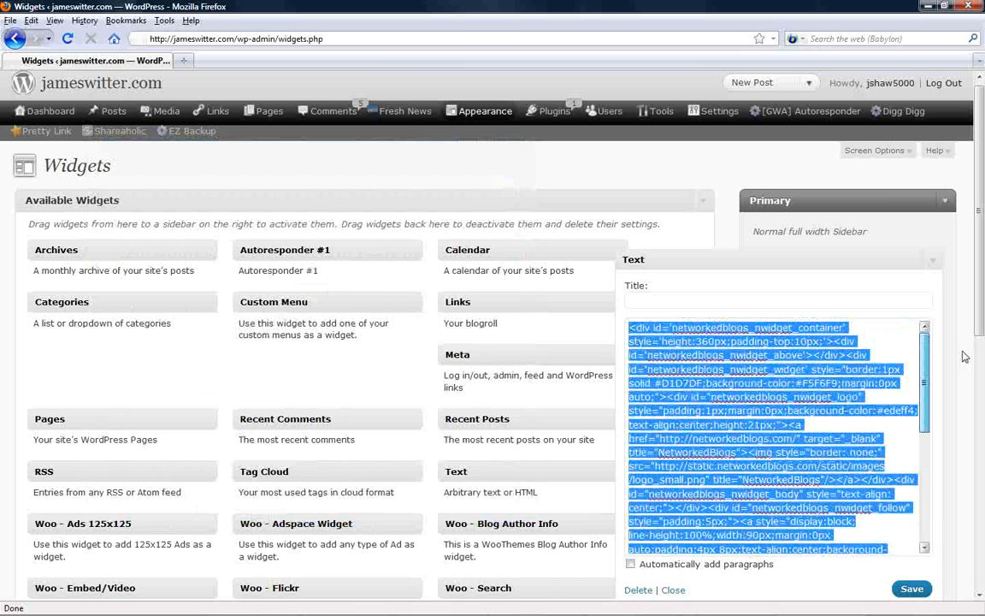
left_click(839, 351)
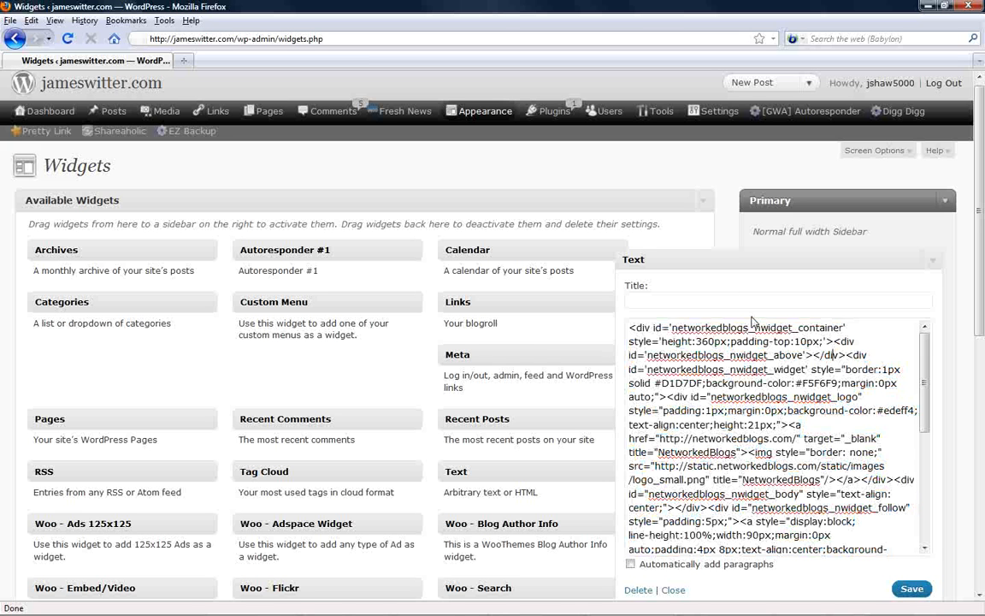
left_click_drag(661, 342, 727, 341)
left_click_drag(695, 341, 726, 341)
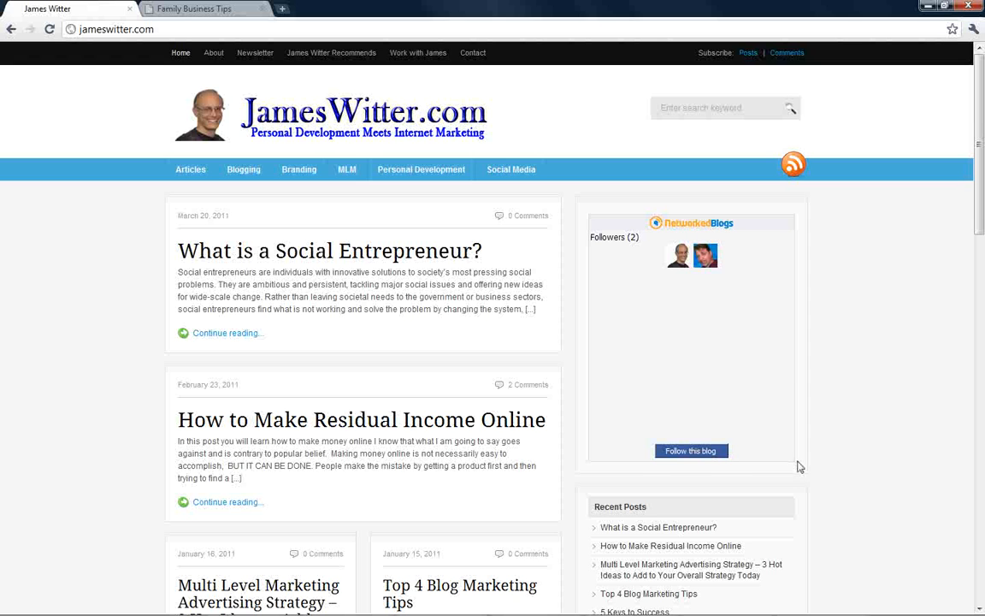
key("alt+Tab")
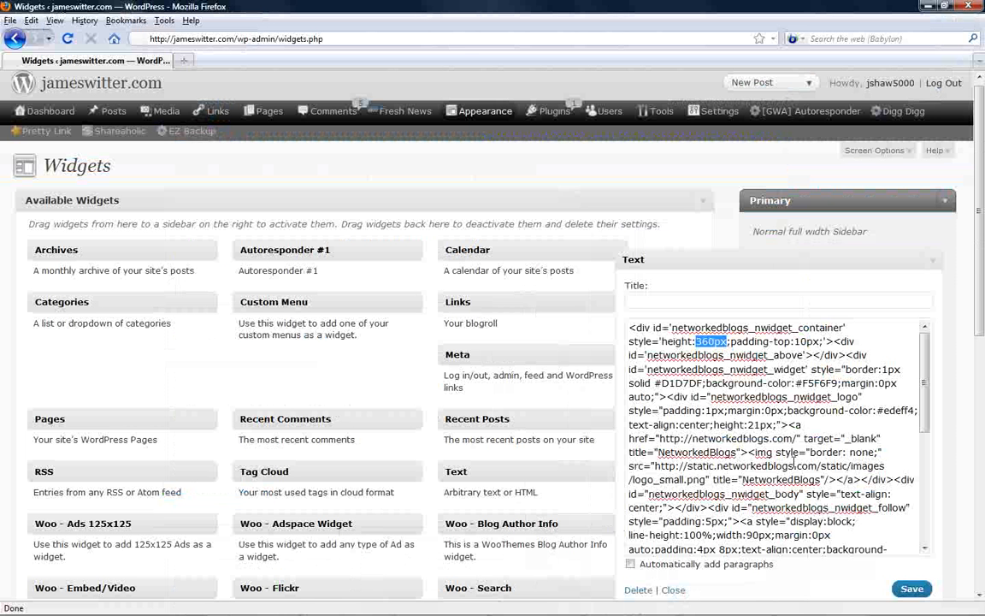
left_click(720, 347)
left_click_drag(695, 340, 700, 341)
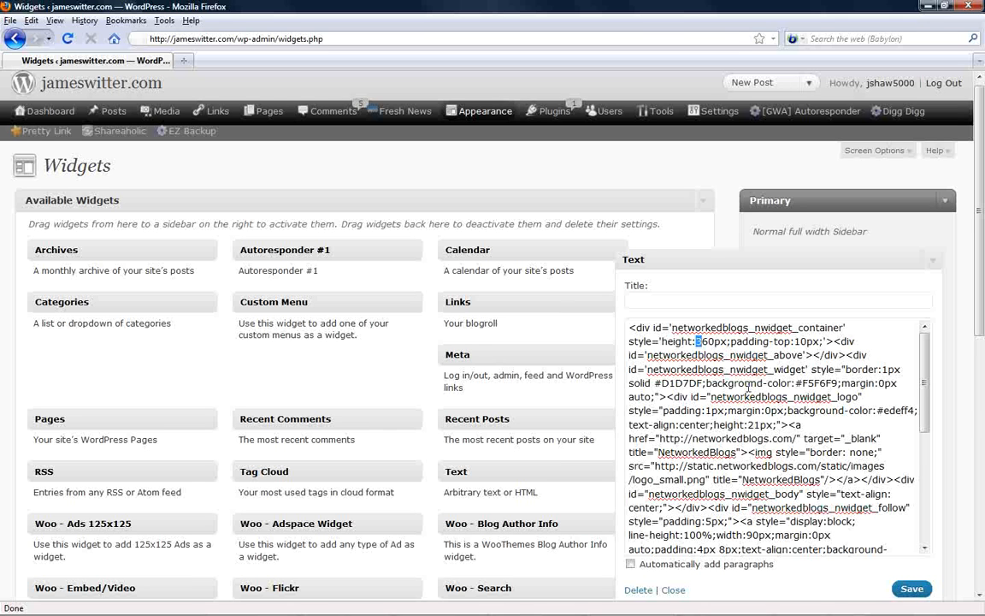
key("shift+Right")
key("shift+Right")
type("100")
left_click(912, 589)
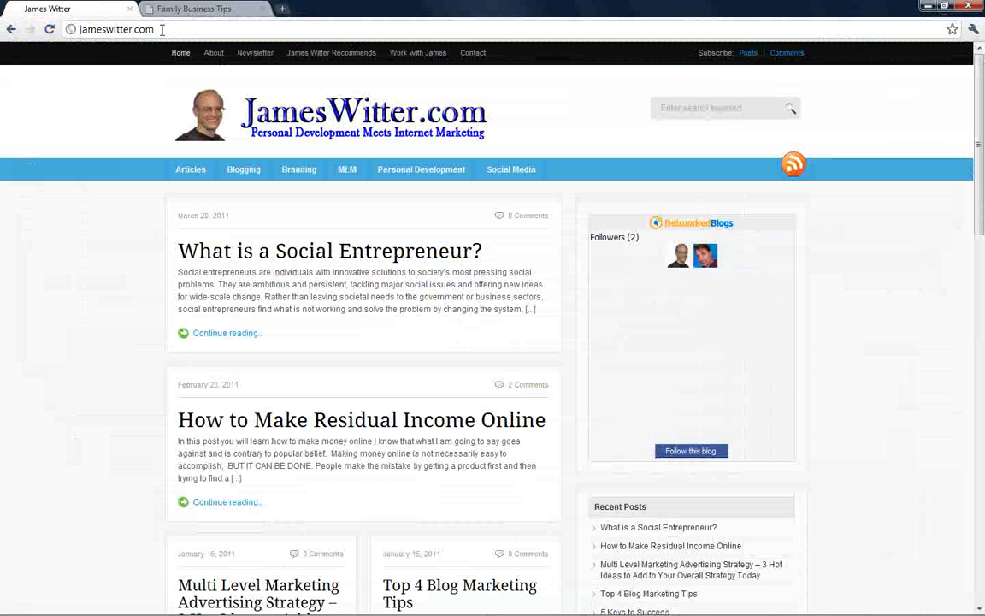
key("F5")
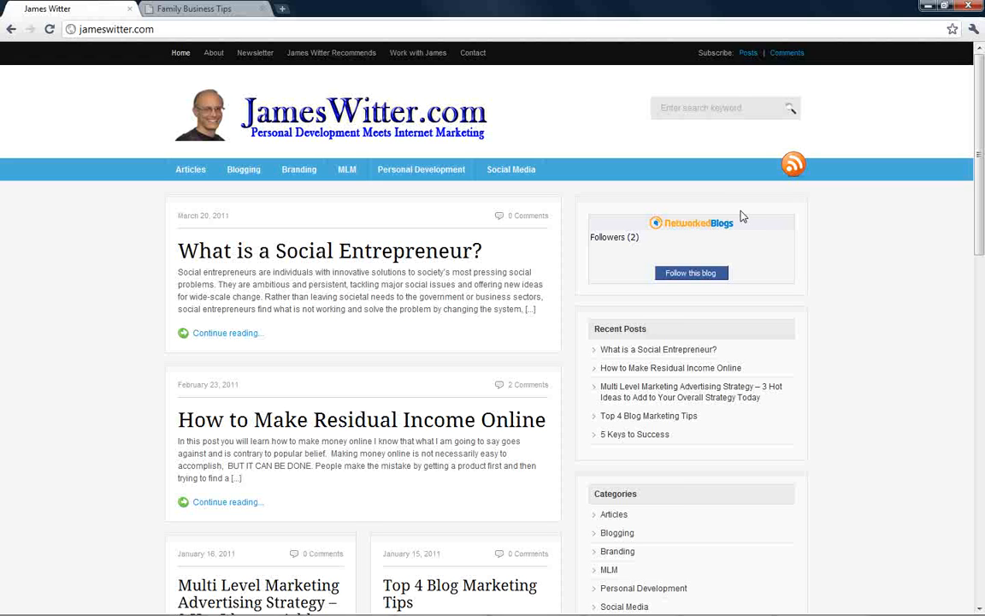
Set the container height in the Text widget code to 120px, save the widget, and reload the live blog in Chrome
left_click(638, 367)
key("alt+Tab")
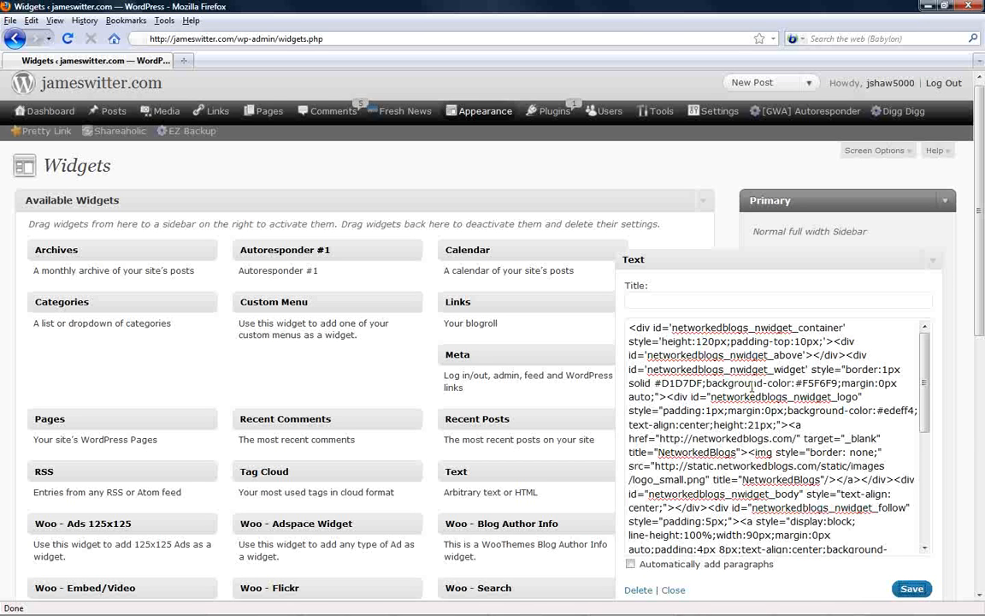
key("alt+Tab")
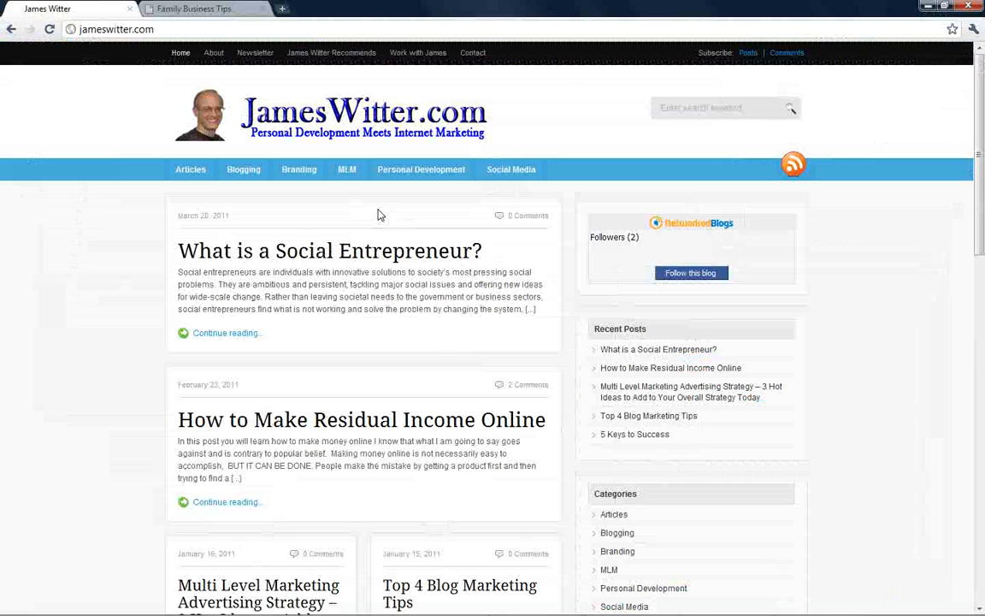
key("F5")
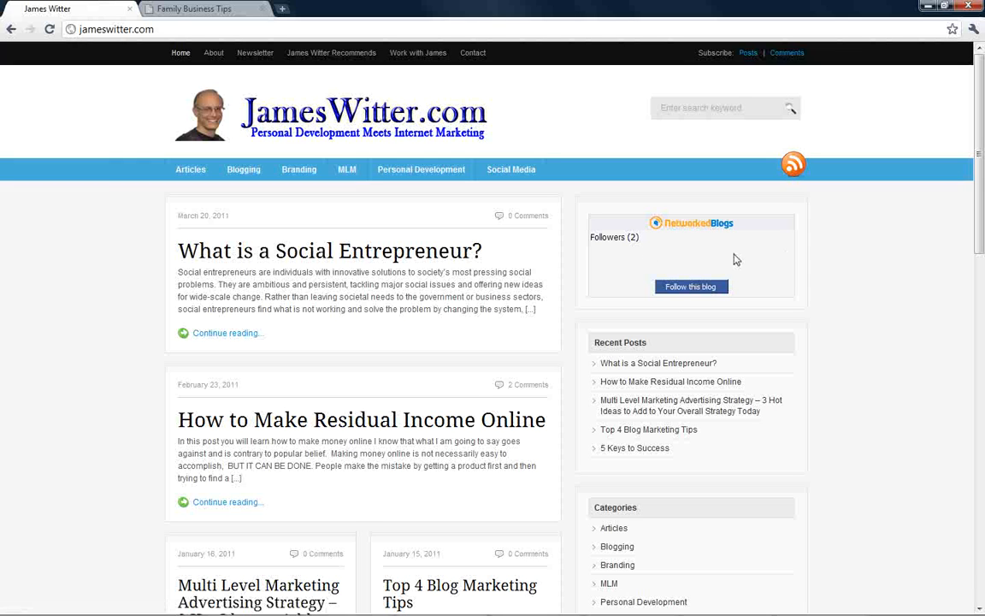
left_click(50, 29)
Review the sidebar on familybusinesstips.com, examining how its NetworkedBlogs widget is sized among the surrounding items
left_click(195, 13)
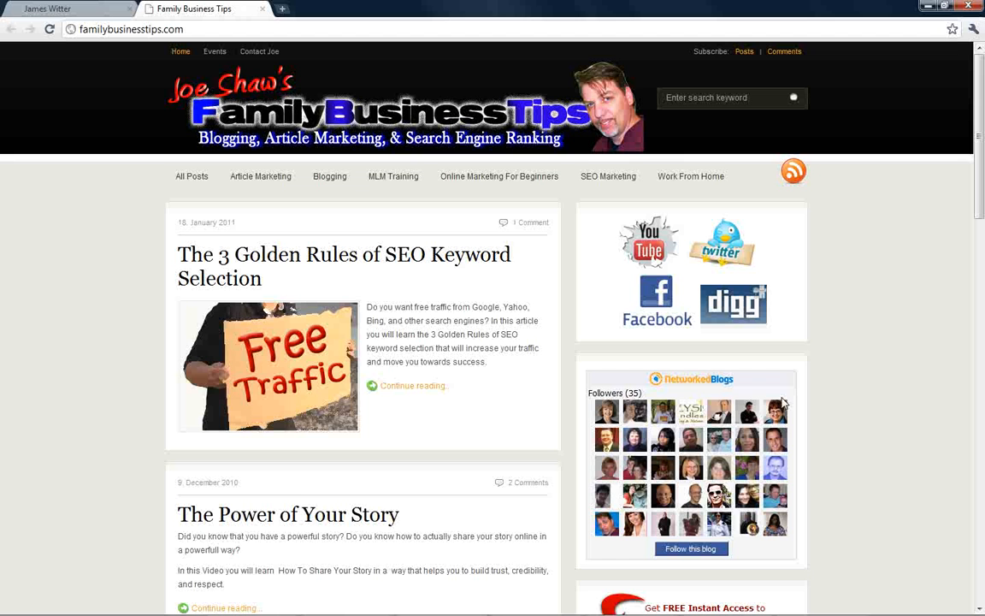
scroll(783, 402, "down", 3)
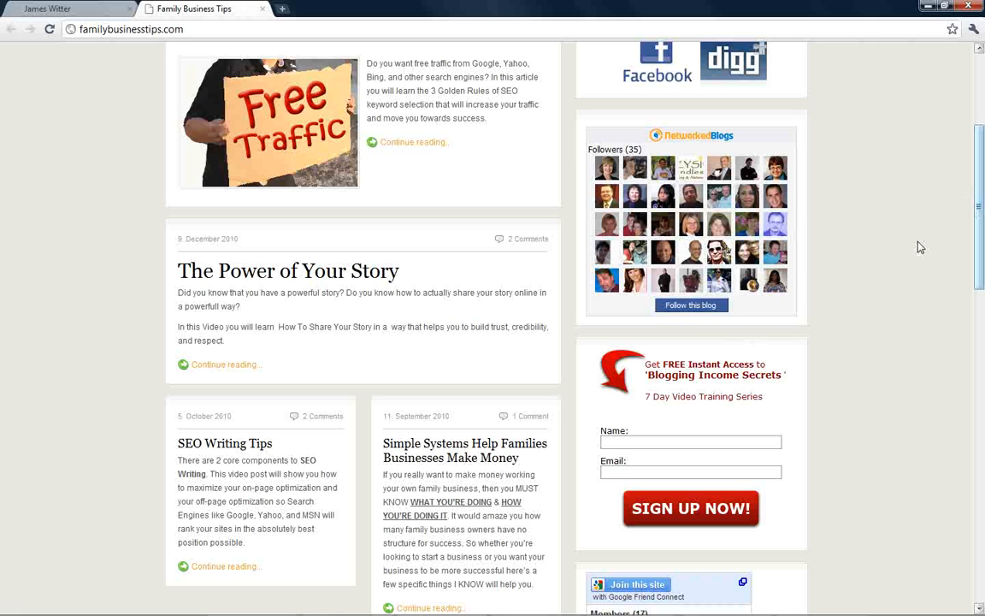
scroll(921, 369, "up", 3)
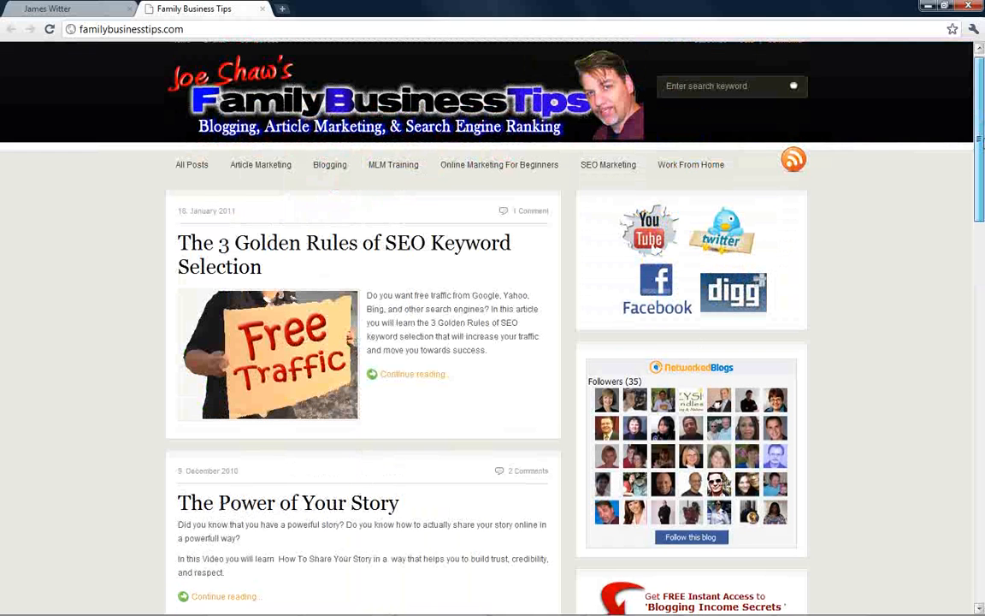